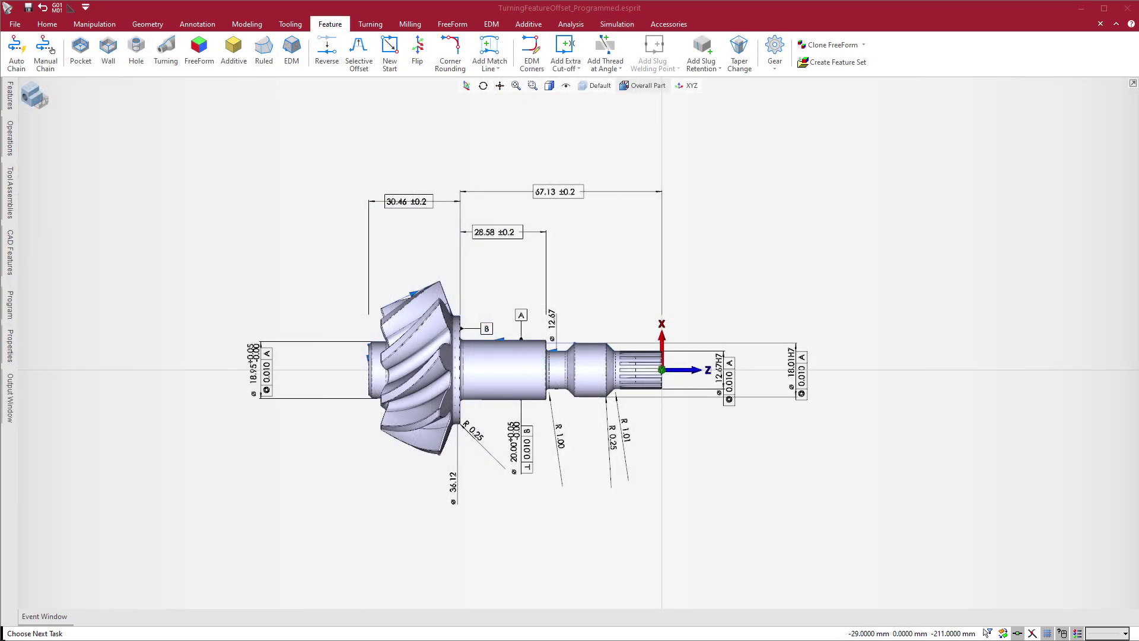
# Examine the toleranced 20 mm, 18.01H7 and 12.67H7 diameters of the shaft in the ZX view
pyautogui.hotkey('ctrl', '2')
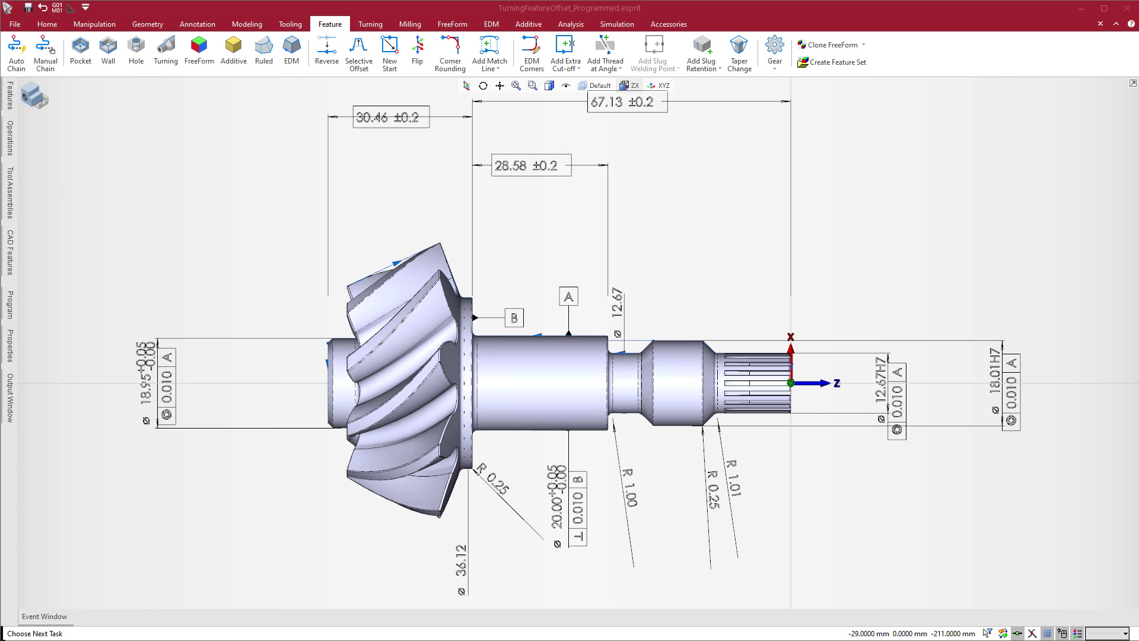
pyautogui.click(531, 384)
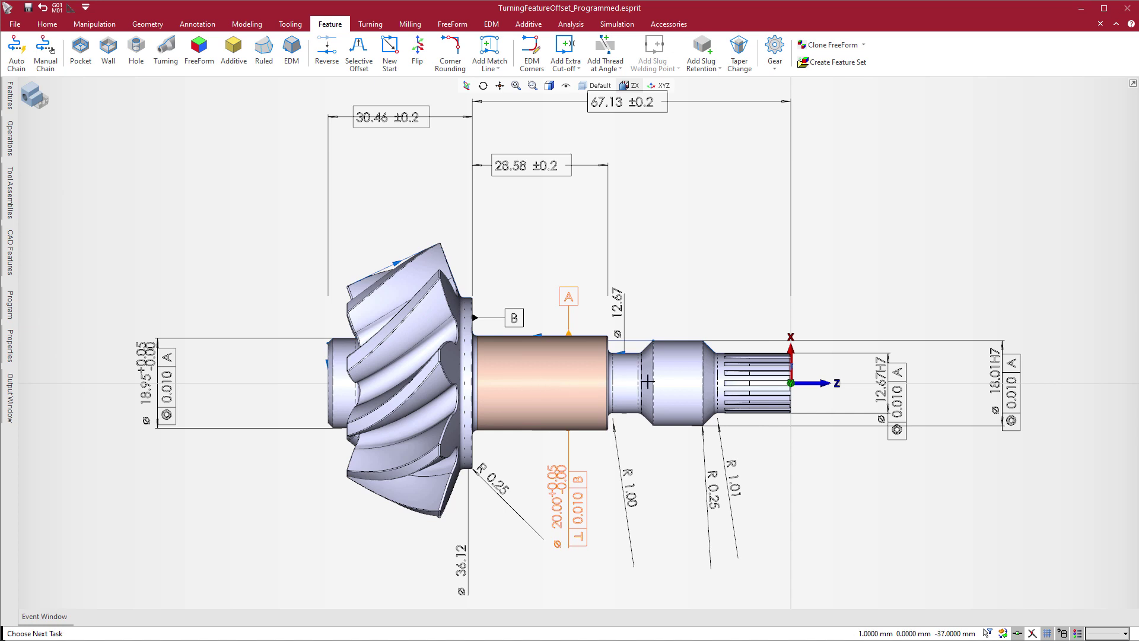
pyautogui.click(674, 384)
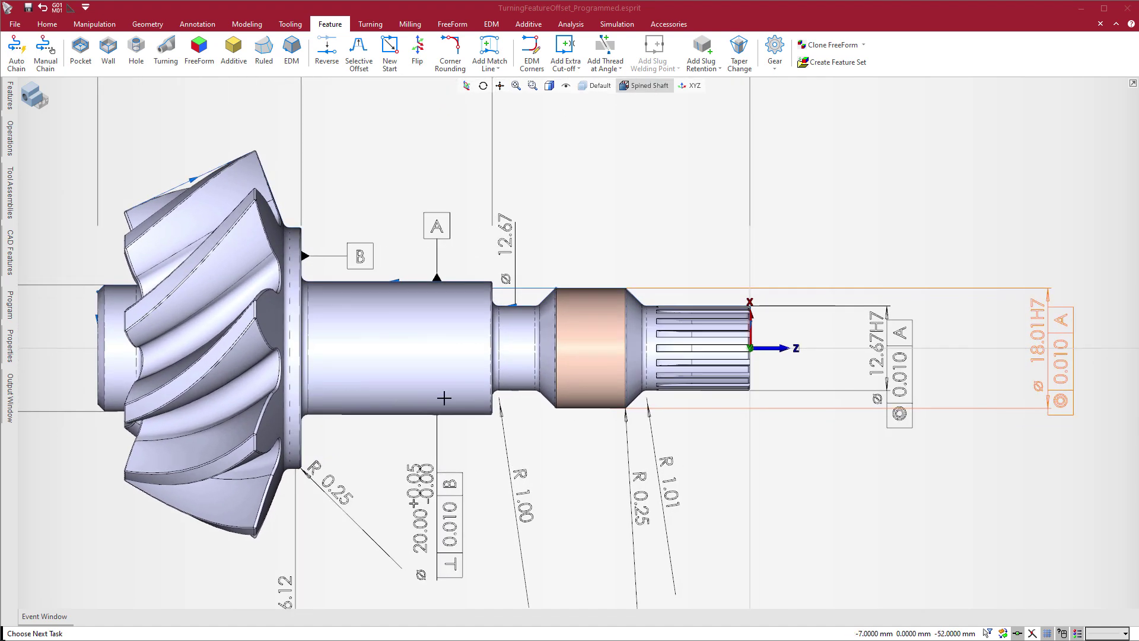
pyautogui.click(650, 348)
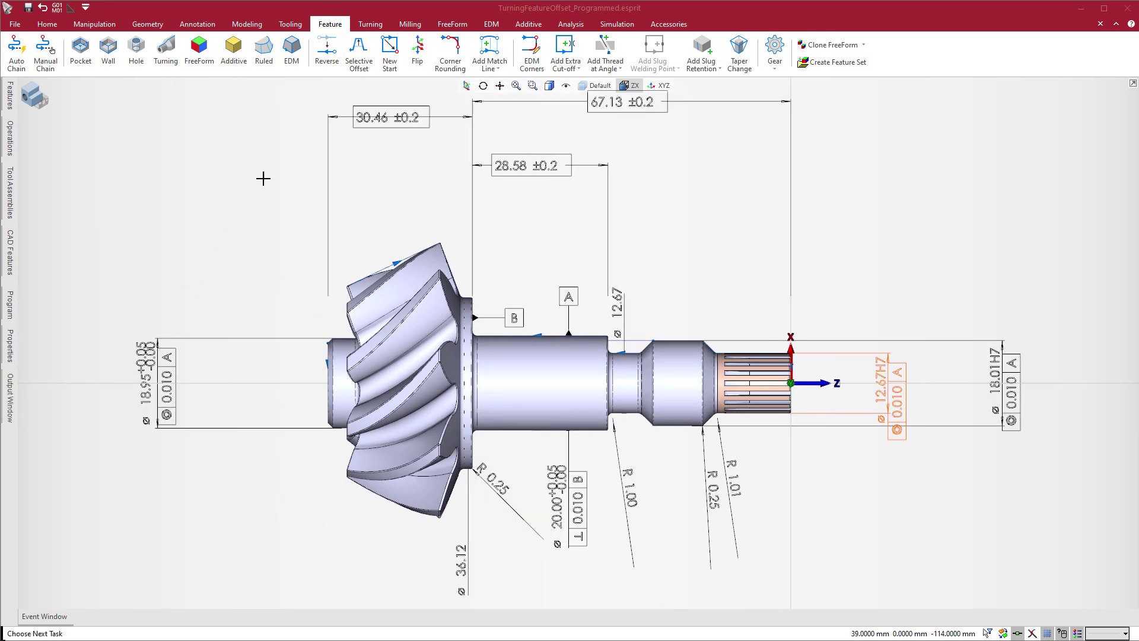
# In wireframe display, apply a Selective Offset of 0.025 radially to the front OD contour's 20 mm diameter segment and its adjoining corner arc
pyautogui.click(358, 56)
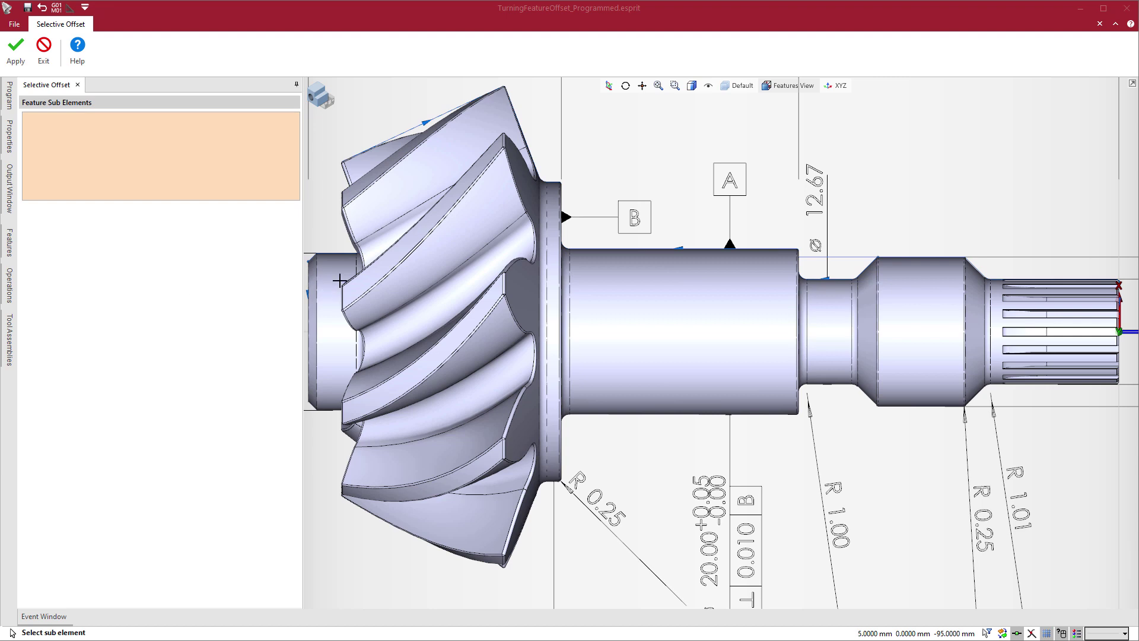
pyautogui.click(692, 86)
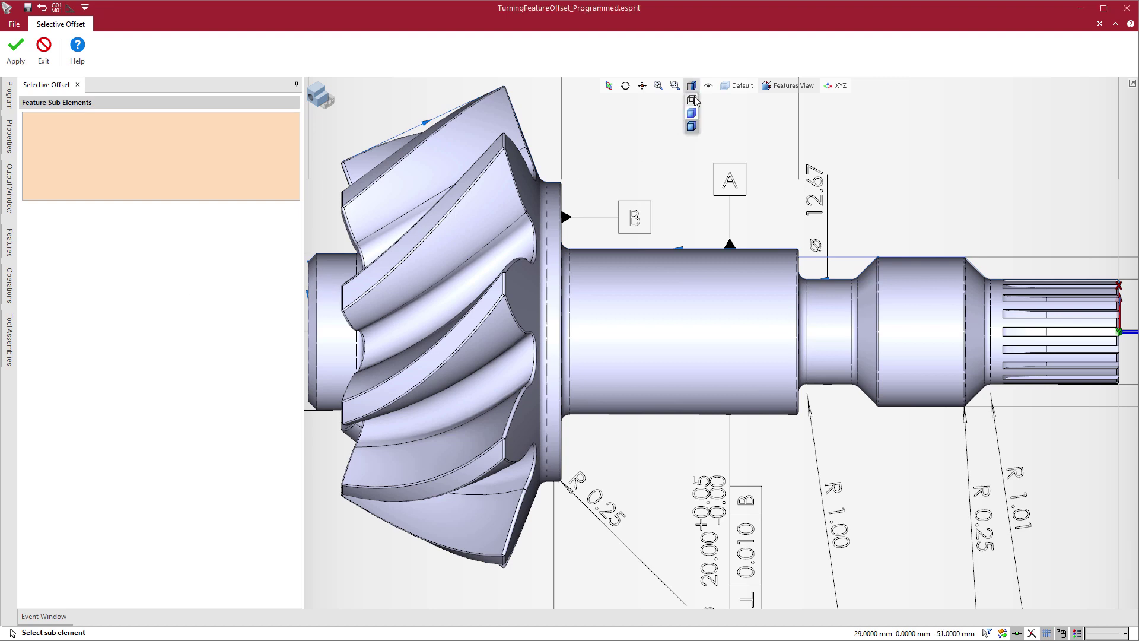
pyautogui.click(690, 113)
pyautogui.click(700, 250)
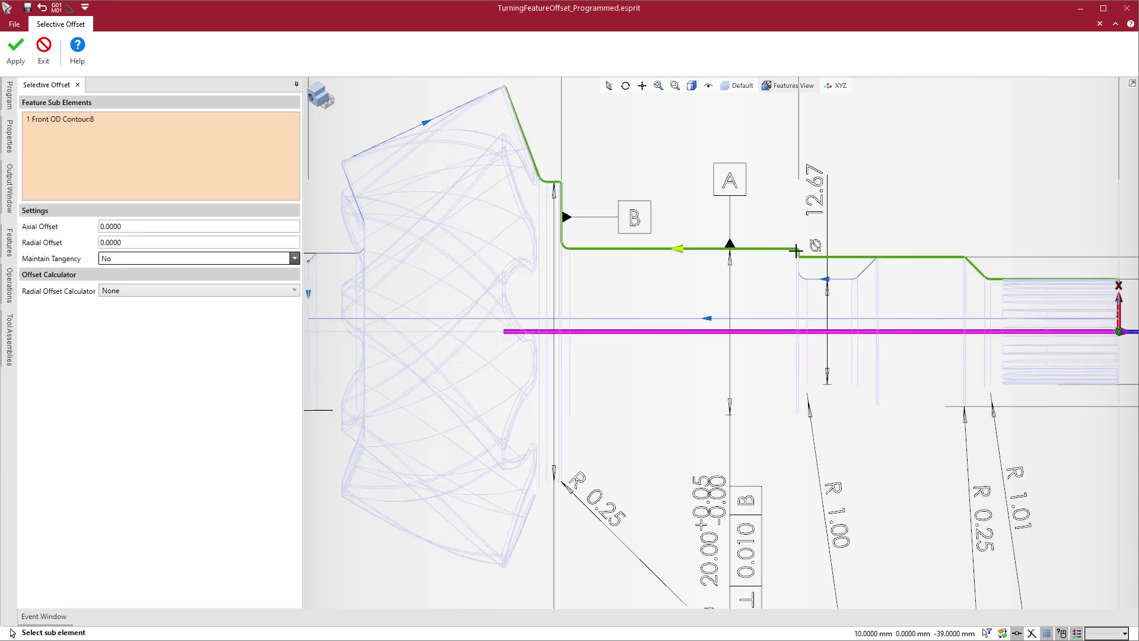
pyautogui.click(799, 252)
pyautogui.click(168, 245)
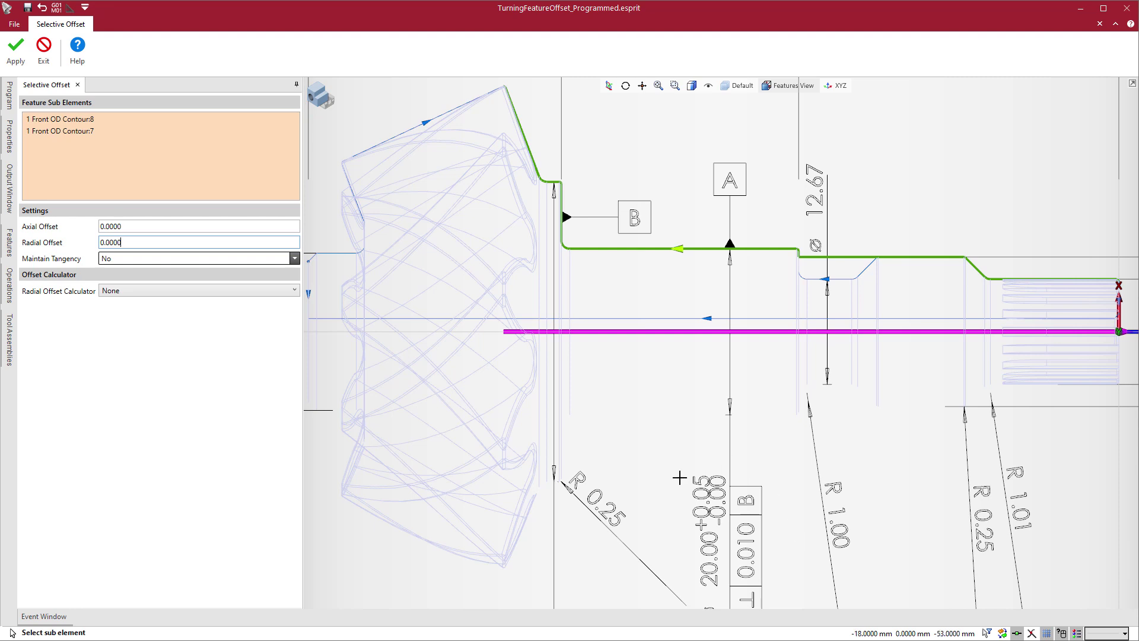
pyautogui.moveTo(122, 243); pyautogui.dragTo(90, 243)
pyautogui.write('.025')
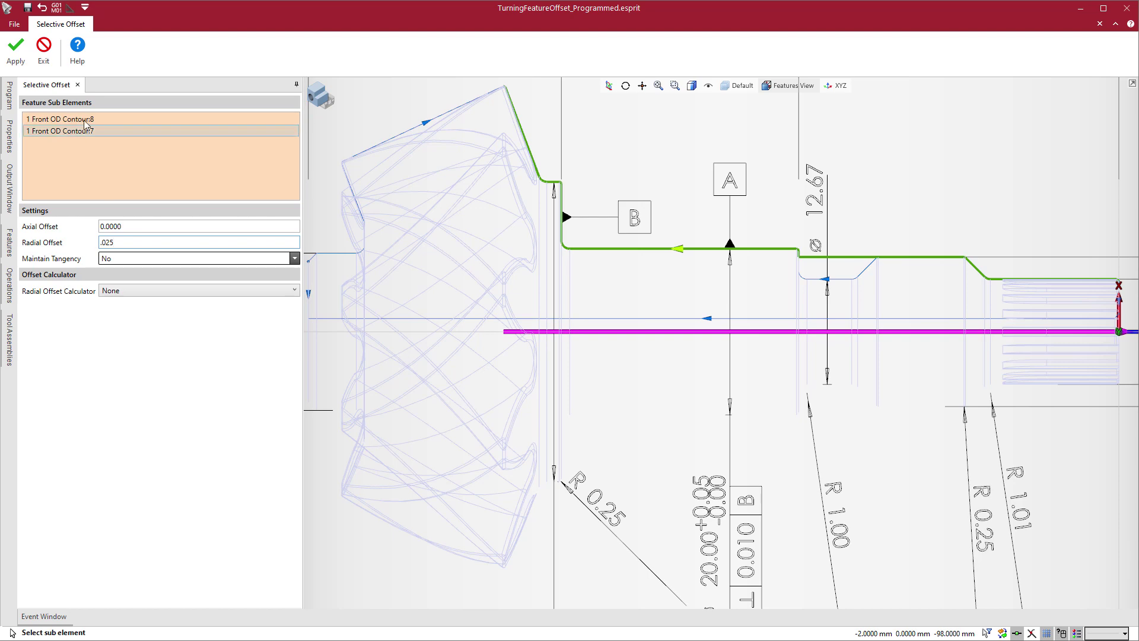
pyautogui.click(16, 54)
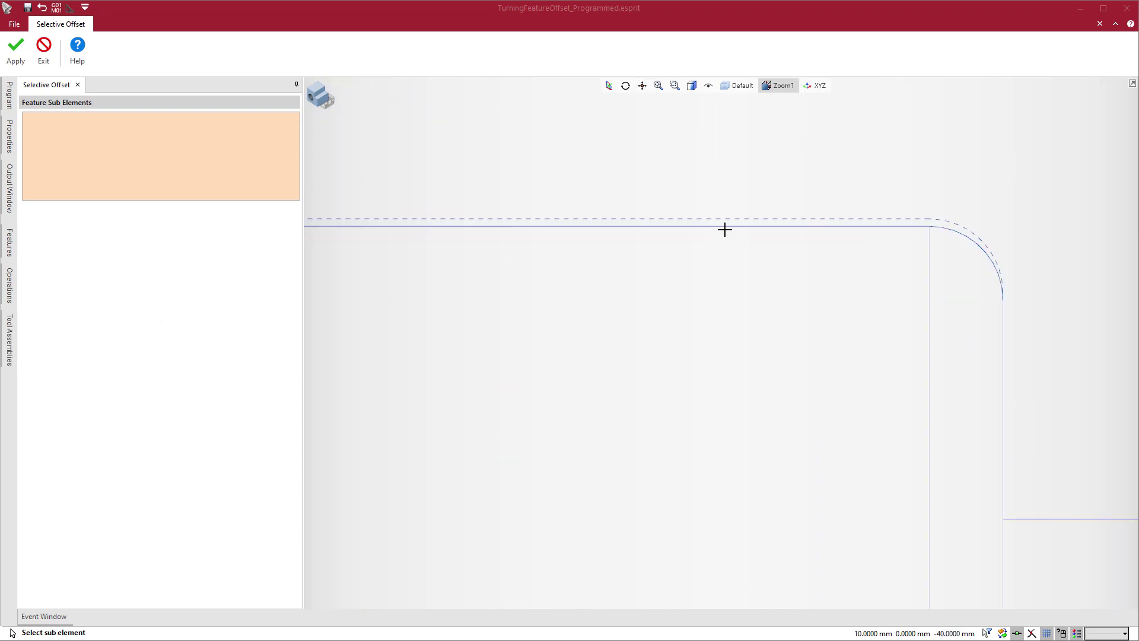
# Reselect the 20 mm diameter segment of the front OD contour to review its offset settings and the radial offset calculator
pyautogui.click(726, 227)
pyautogui.click(728, 226)
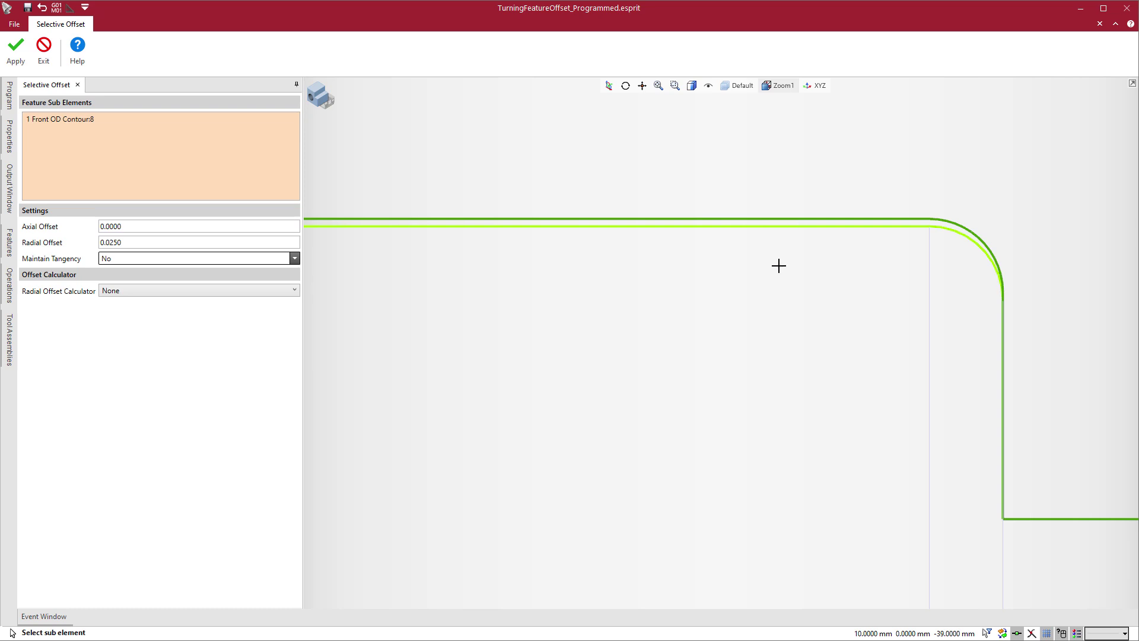
pyautogui.click(153, 294)
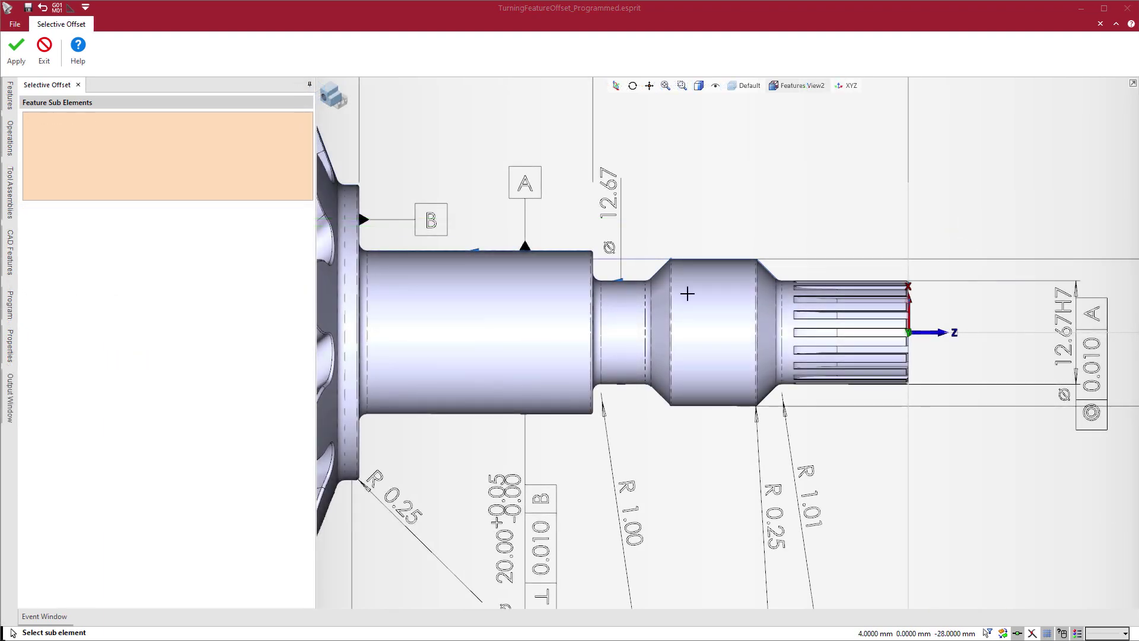
# Select the 18.01H7 diameter segment and set the radial offset calculator to Target Diameter, picking that segment as the reference diameter
pyautogui.click(710, 260)
pyautogui.click(711, 259)
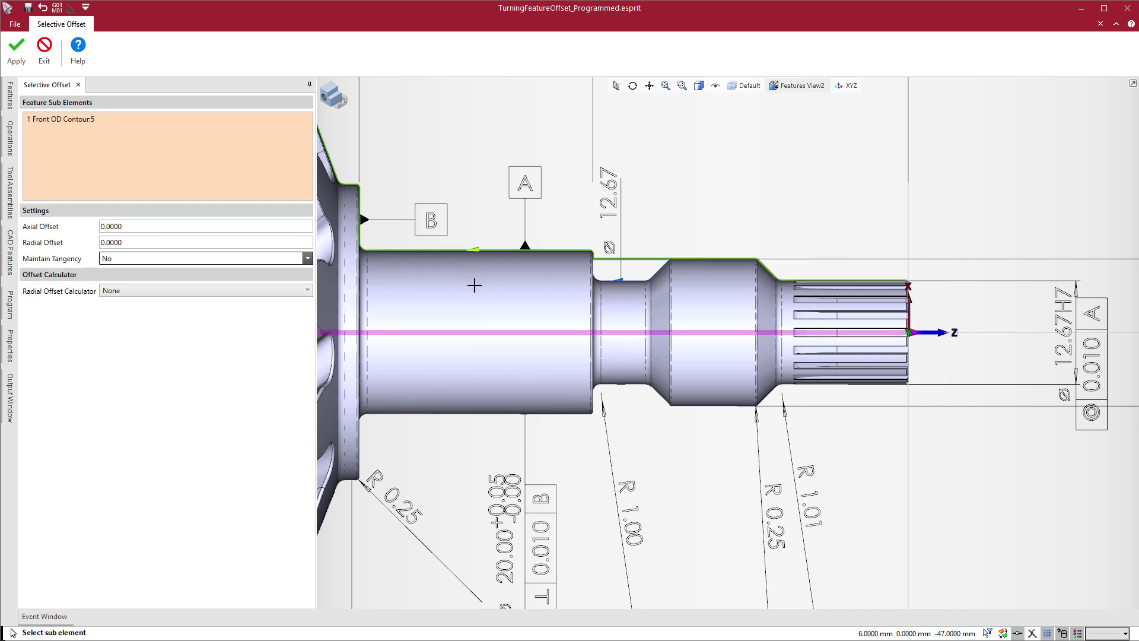
pyautogui.click(175, 289)
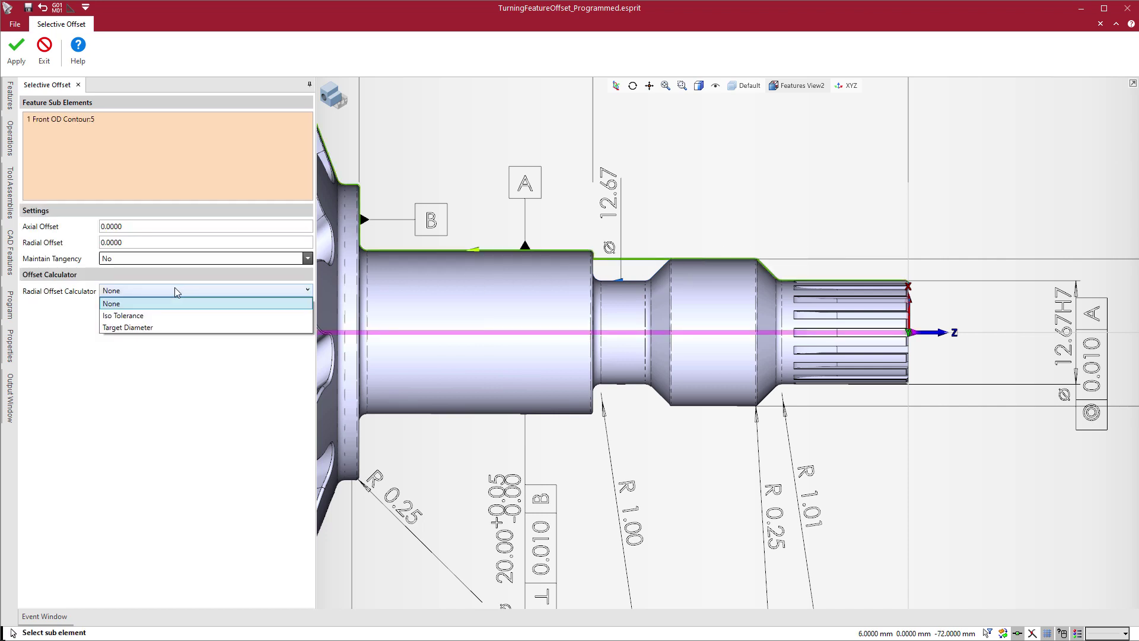
pyautogui.click(168, 327)
pyautogui.click(297, 306)
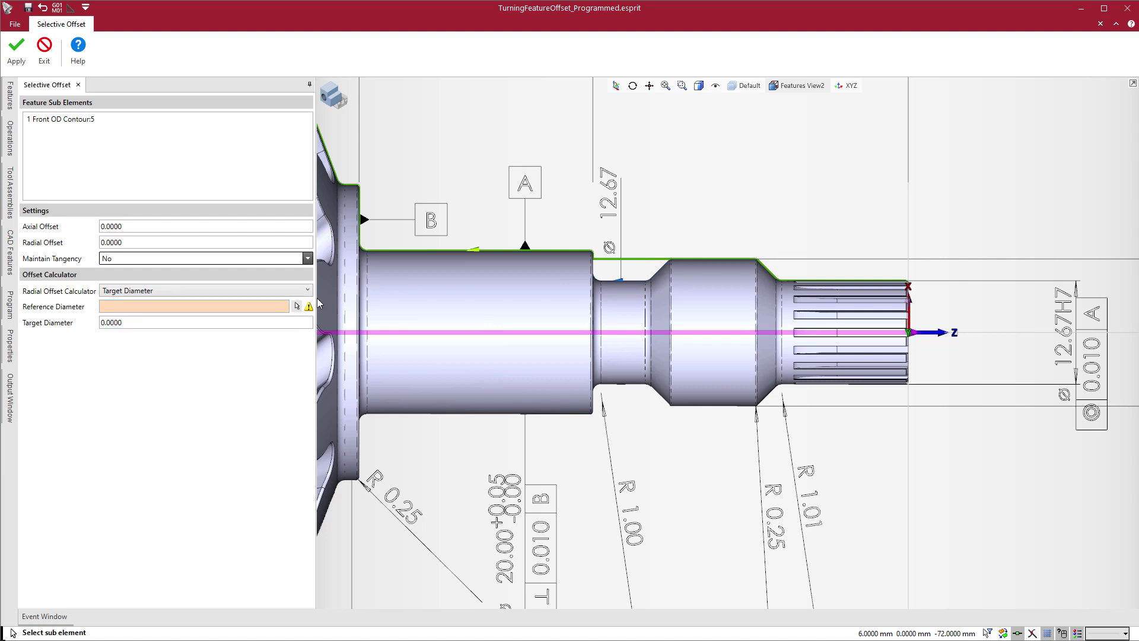
pyautogui.click(683, 259)
pyautogui.click(685, 258)
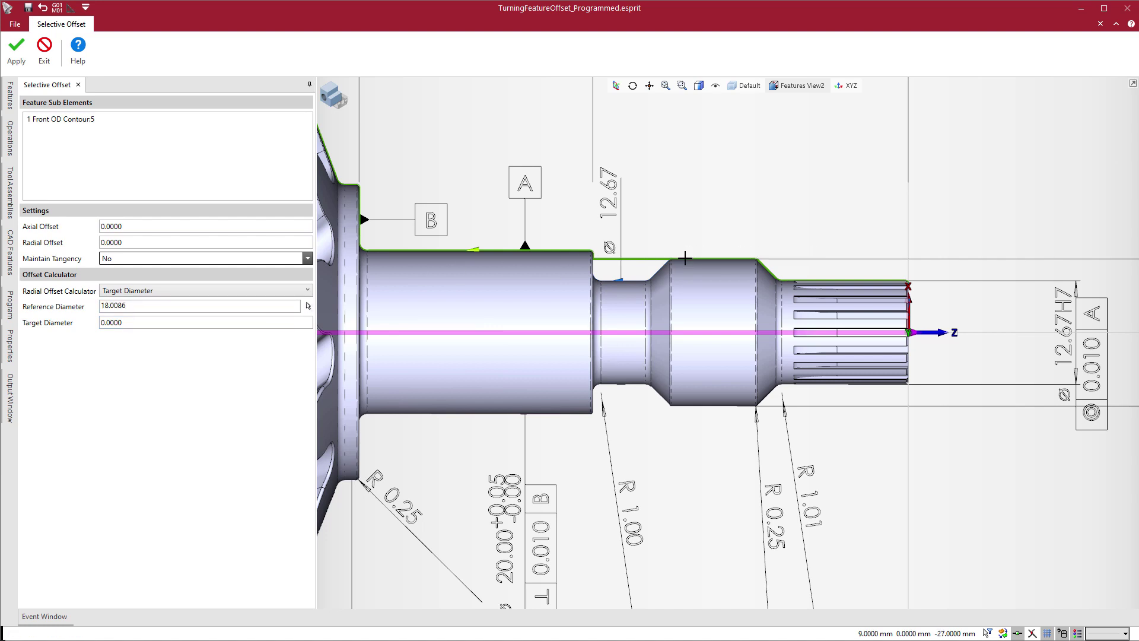
# Set the target diameter to 18.2 mm and apply the calculated radial offset to the segment
pyautogui.click(246, 322)
pyautogui.doubleClick(240, 323)
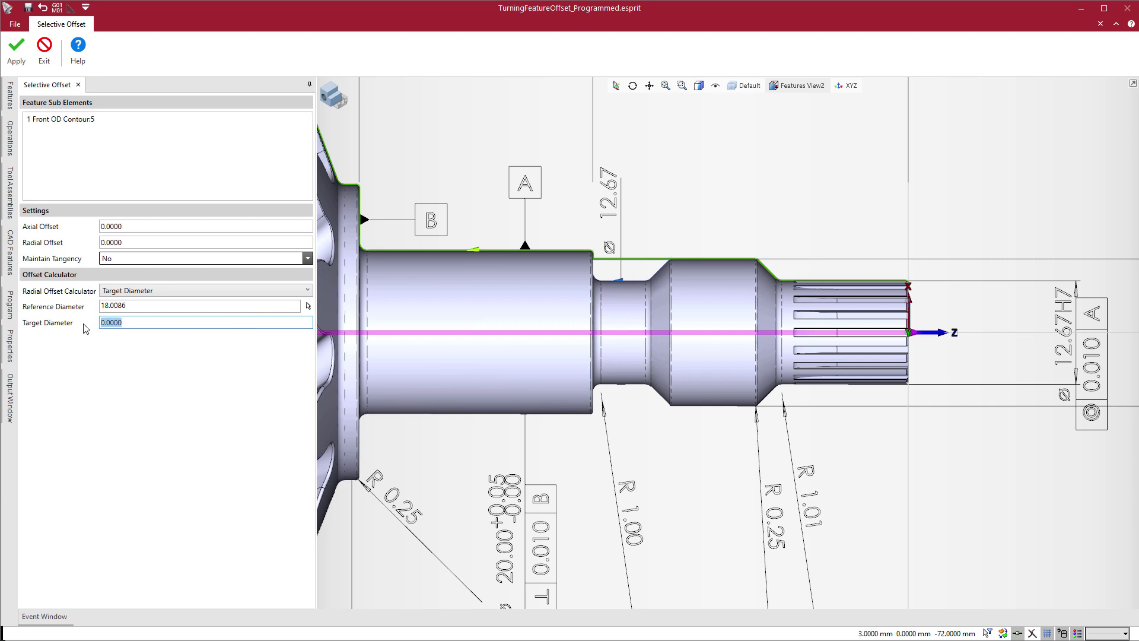
pyautogui.write('18.2')
pyautogui.click(132, 242)
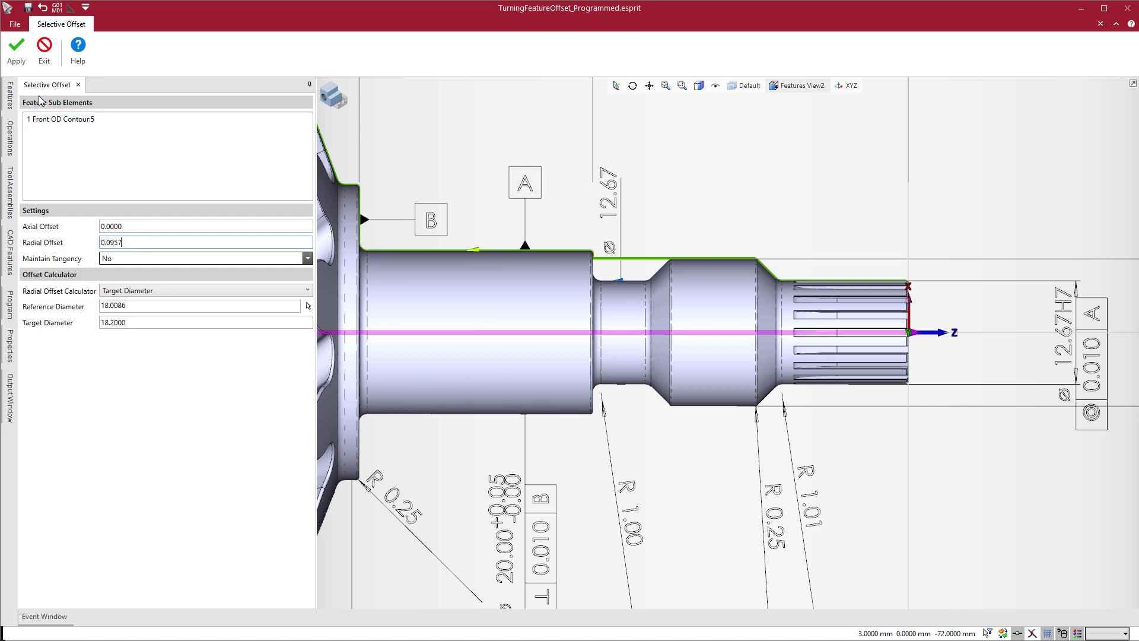
pyautogui.click(17, 48)
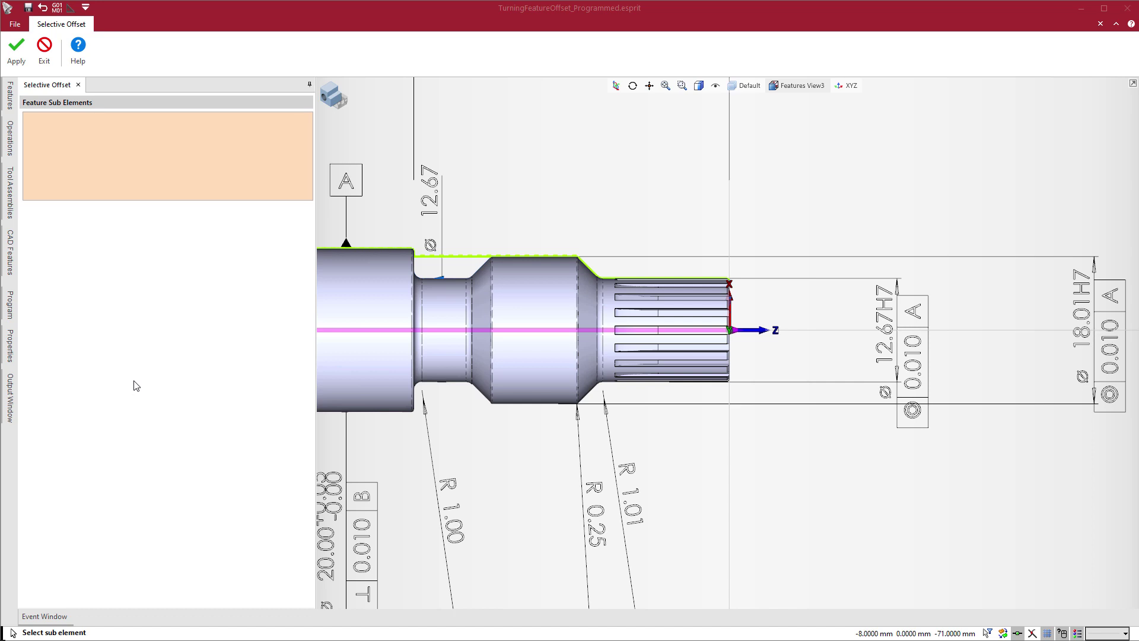
# Select the splined 12.67H7 segment and calculate its radial offset by Iso Tolerance H7, picking that segment as the reference diameter
pyautogui.click(611, 279)
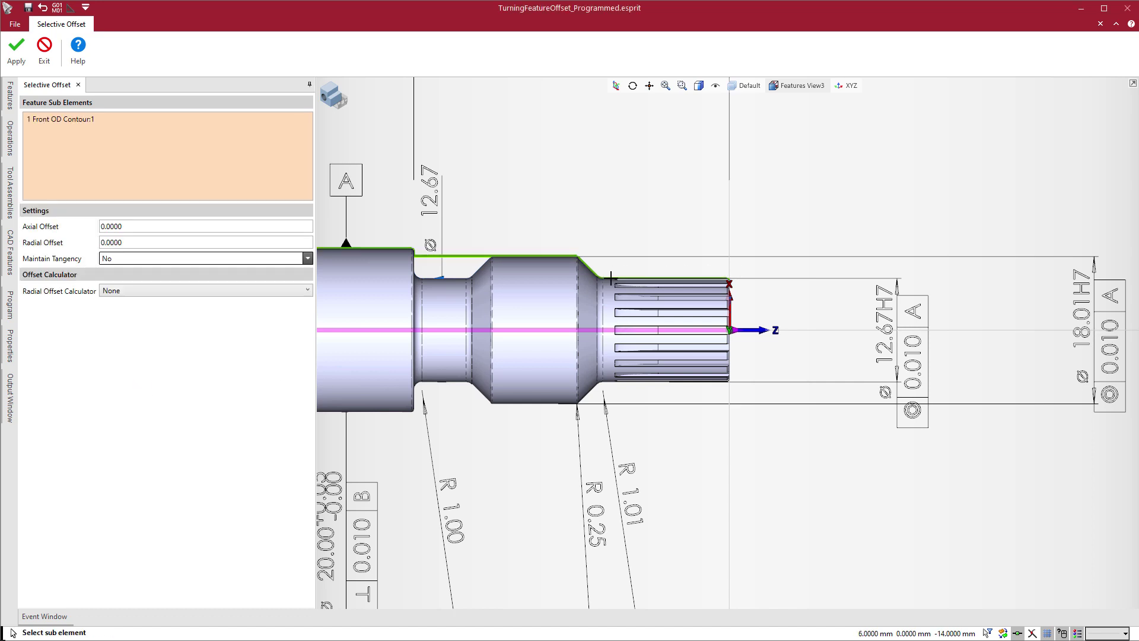
pyautogui.click(183, 290)
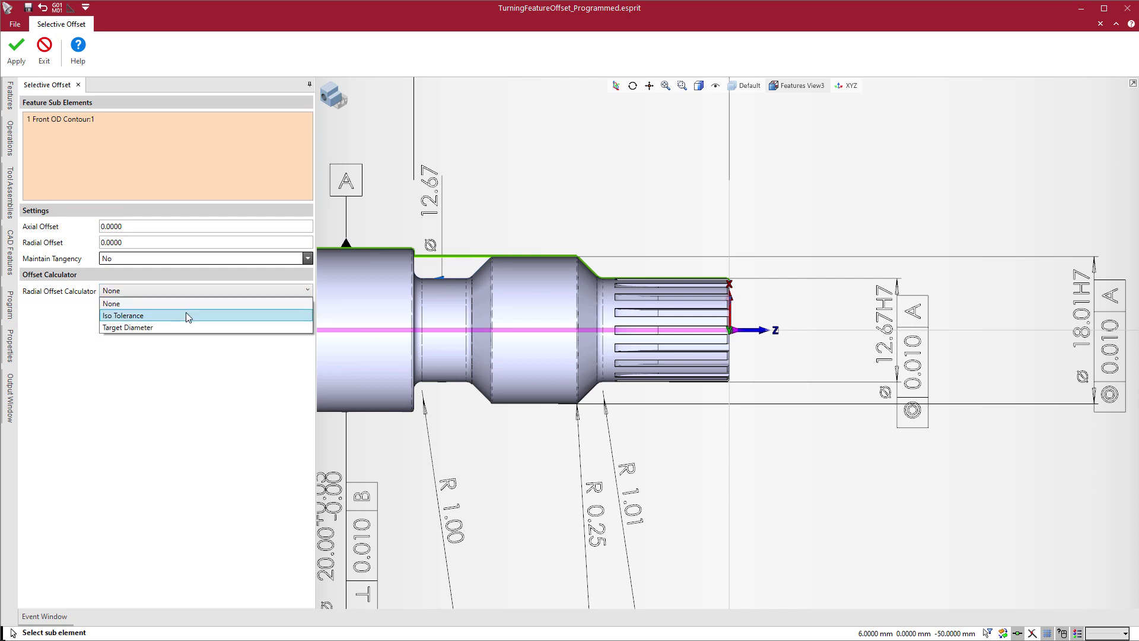
pyautogui.click(187, 315)
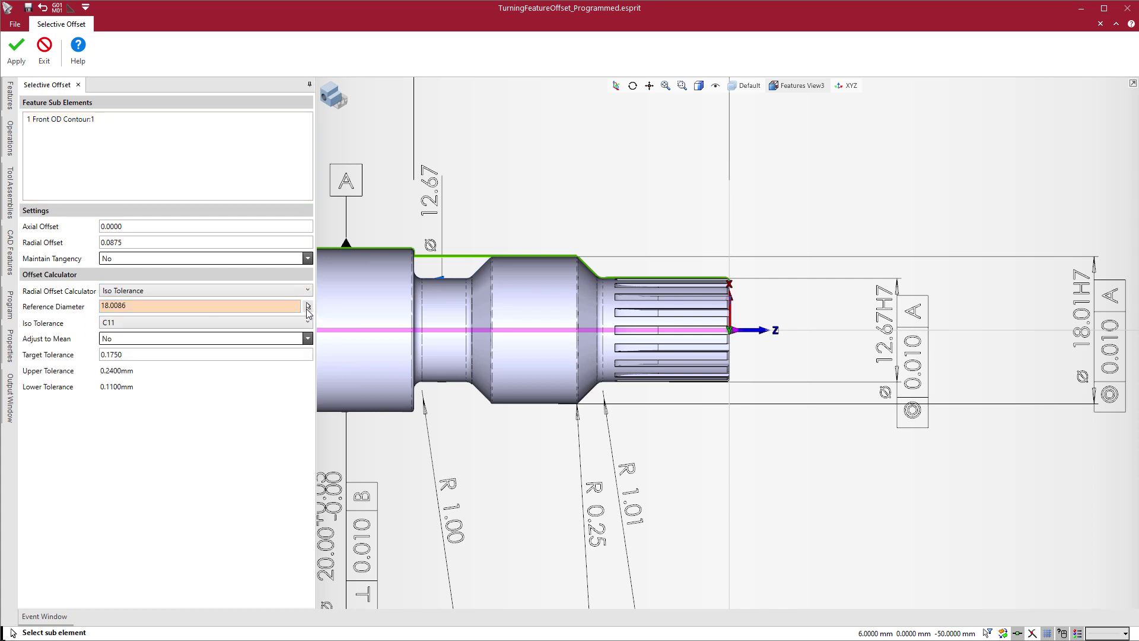
pyautogui.click(622, 277)
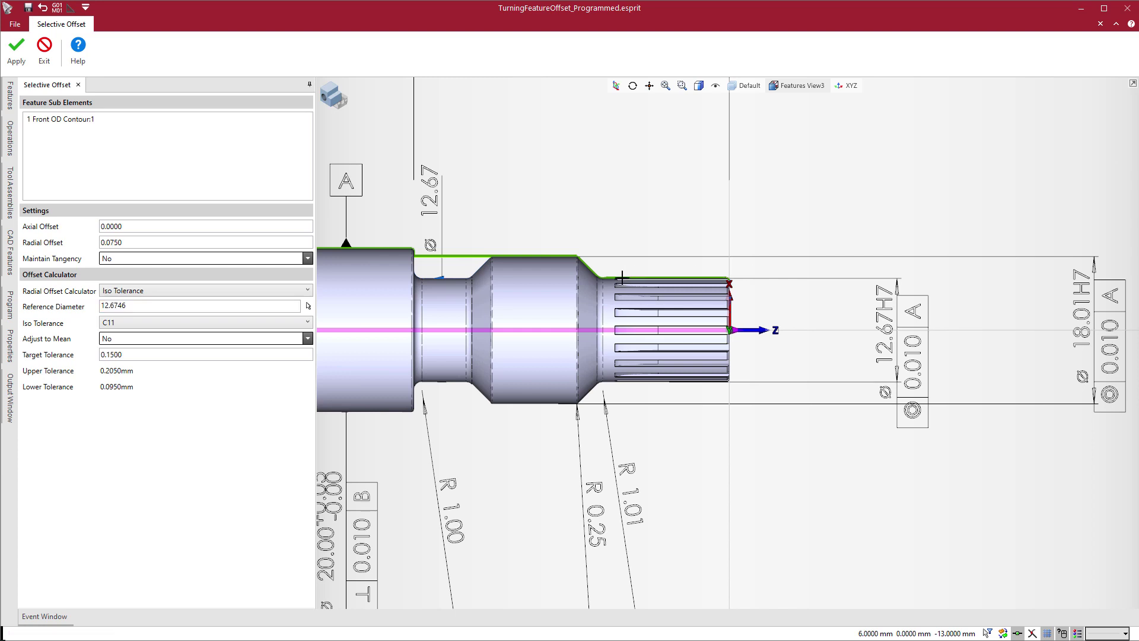
pyautogui.click(235, 324)
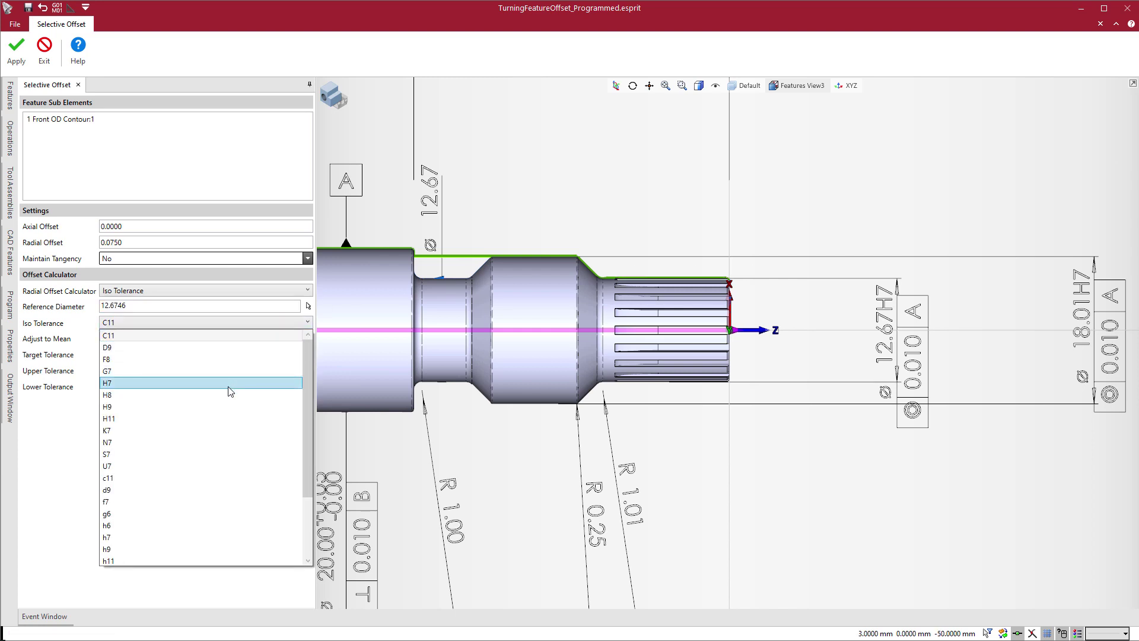
pyautogui.click(230, 387)
# Keep Adjust to Mean at No and inspect the editable target tolerance value
pyautogui.click(214, 340)
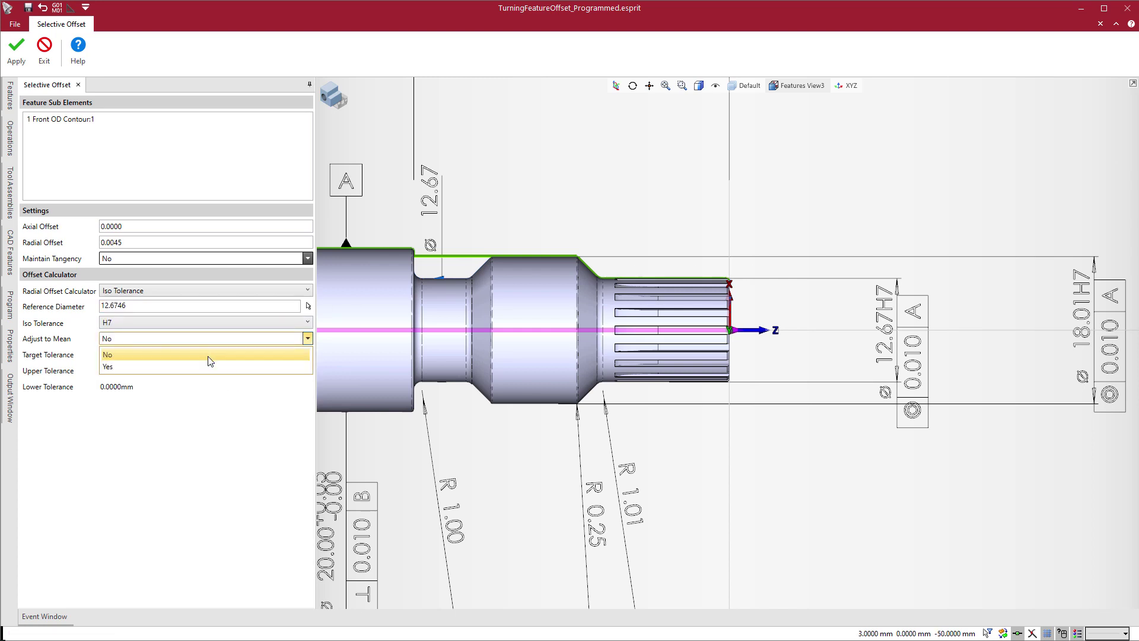
pyautogui.click(210, 355)
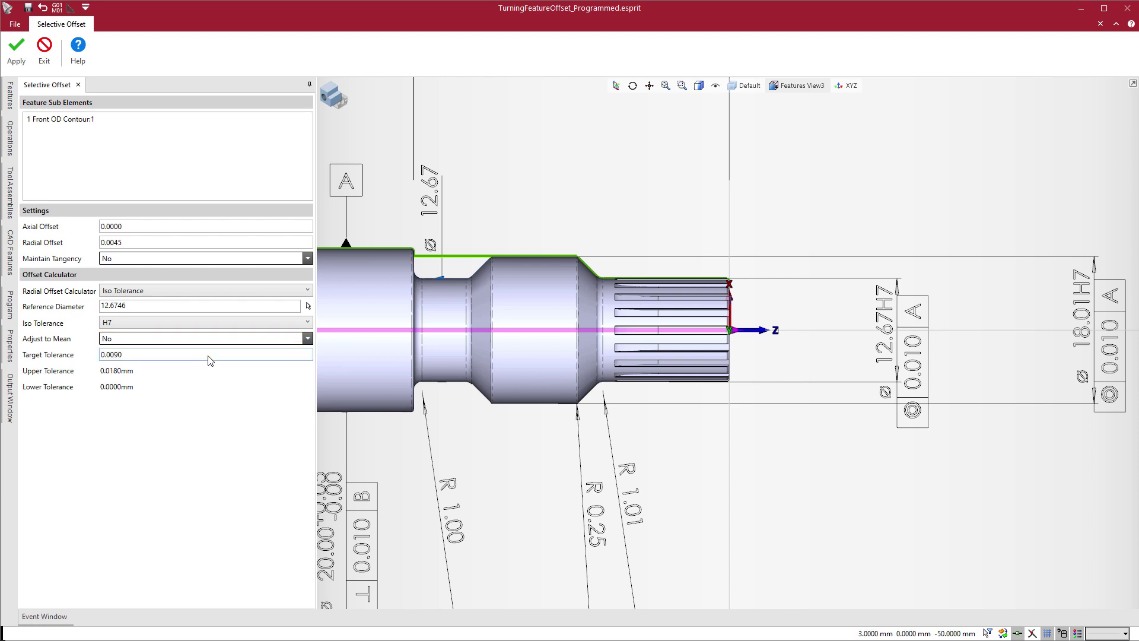
pyautogui.click(208, 355)
pyautogui.doubleClick(111, 353)
pyautogui.click(138, 354)
# Set Adjust to Mean to Yes for the H7 tolerance and check the calculated radial offset
pyautogui.click(156, 339)
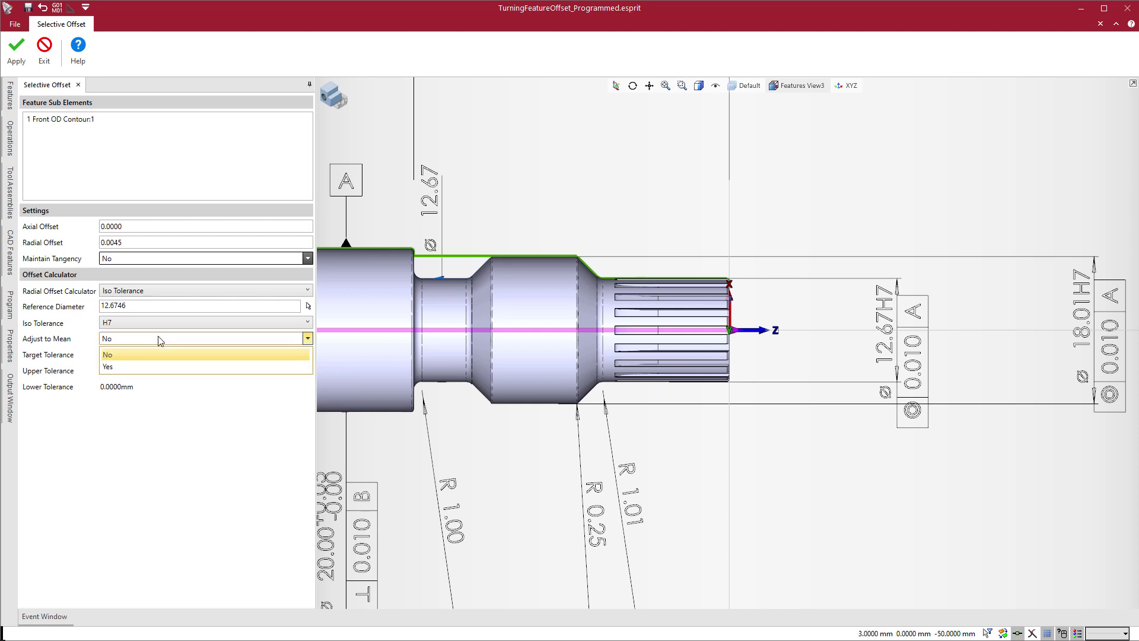
pyautogui.click(149, 368)
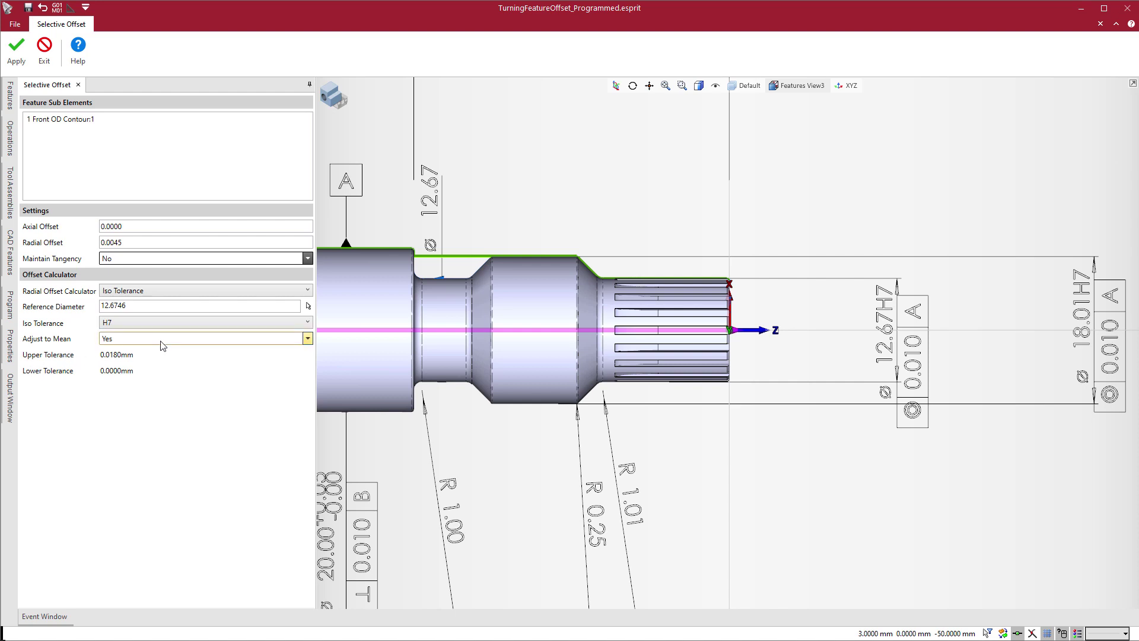
pyautogui.click(150, 242)
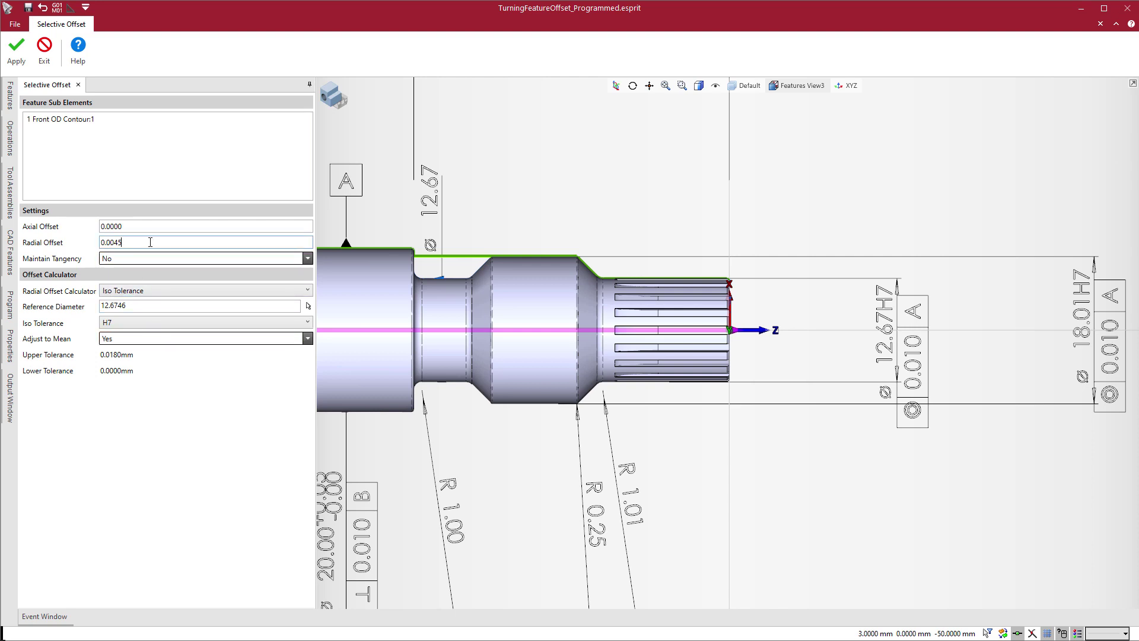
pyautogui.moveTo(150, 242); pyautogui.dragTo(88, 237)
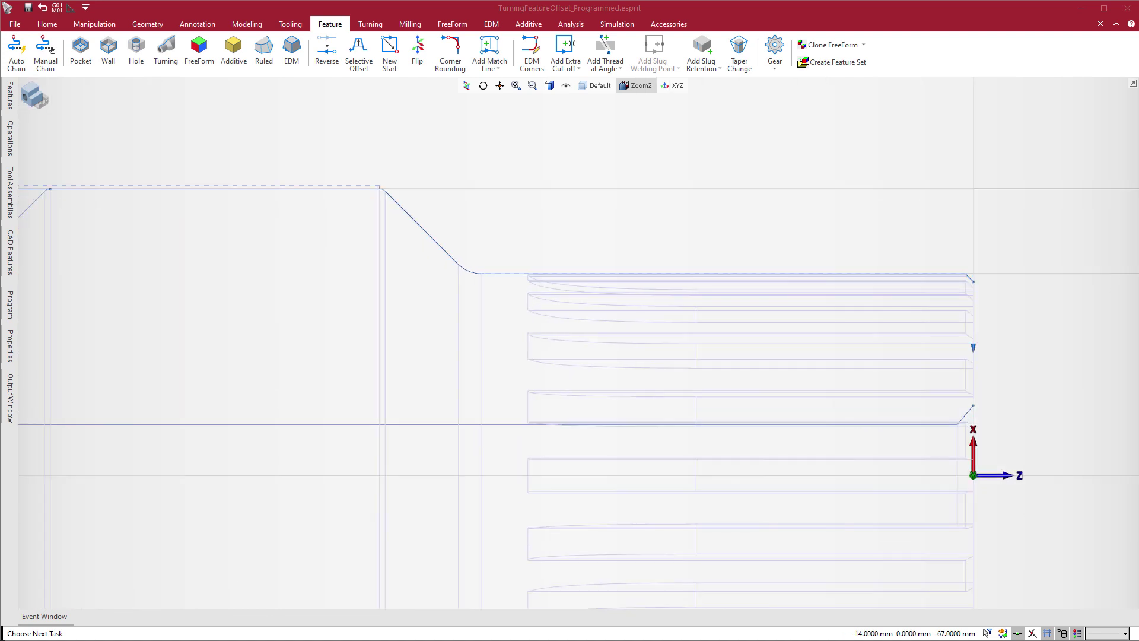
# Rebuild all operations to update the toolpaths with the offset contour segments
pyautogui.click(48, 23)
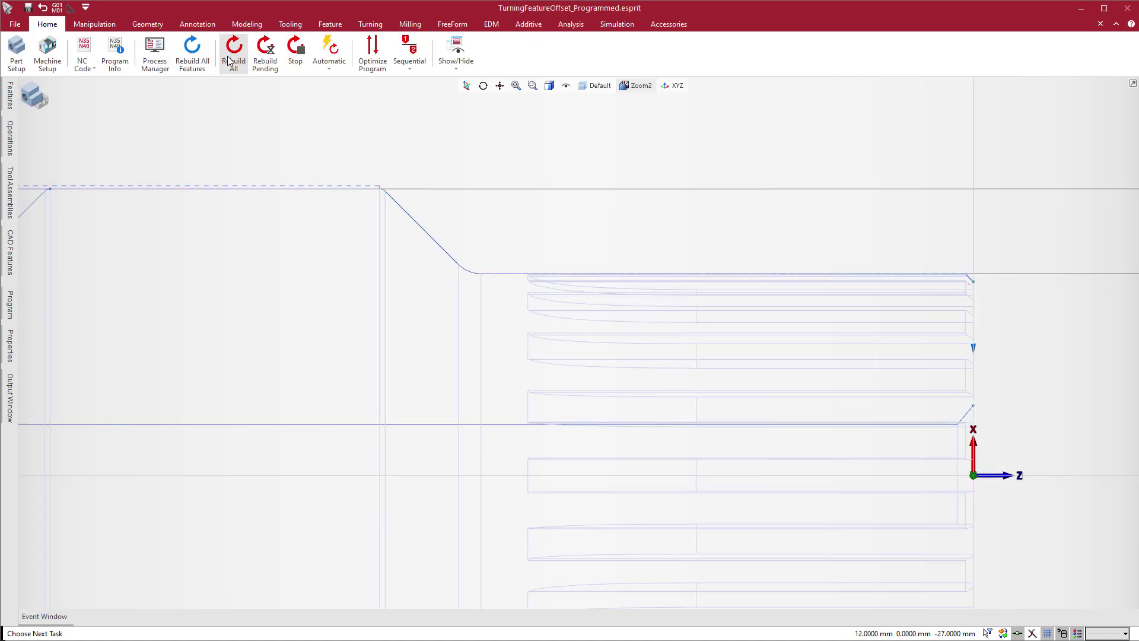
pyautogui.click(228, 60)
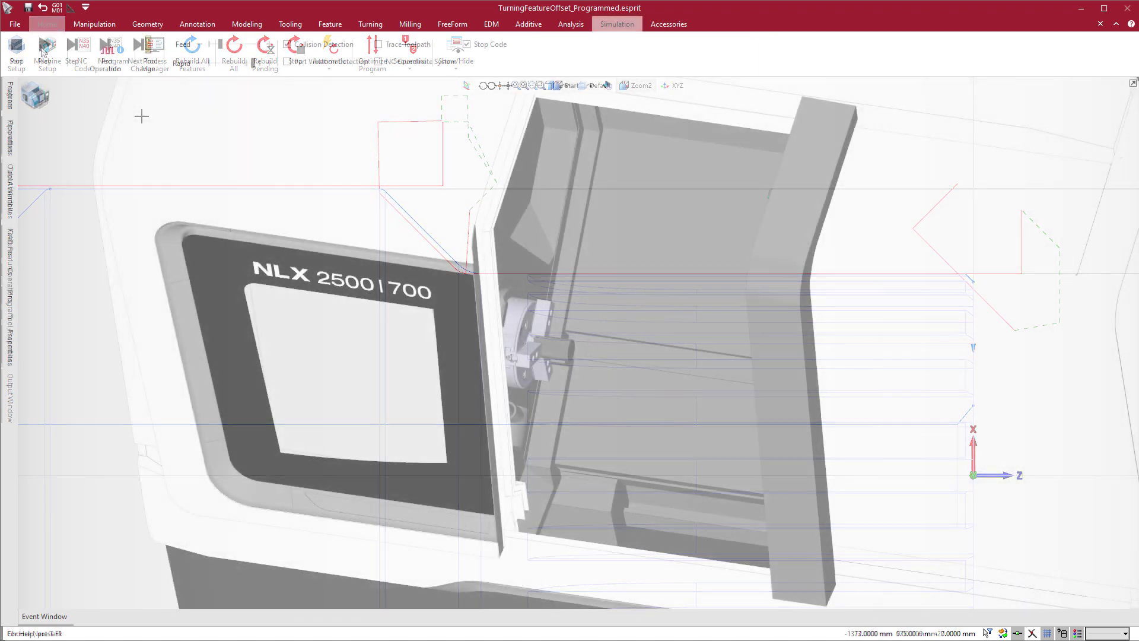